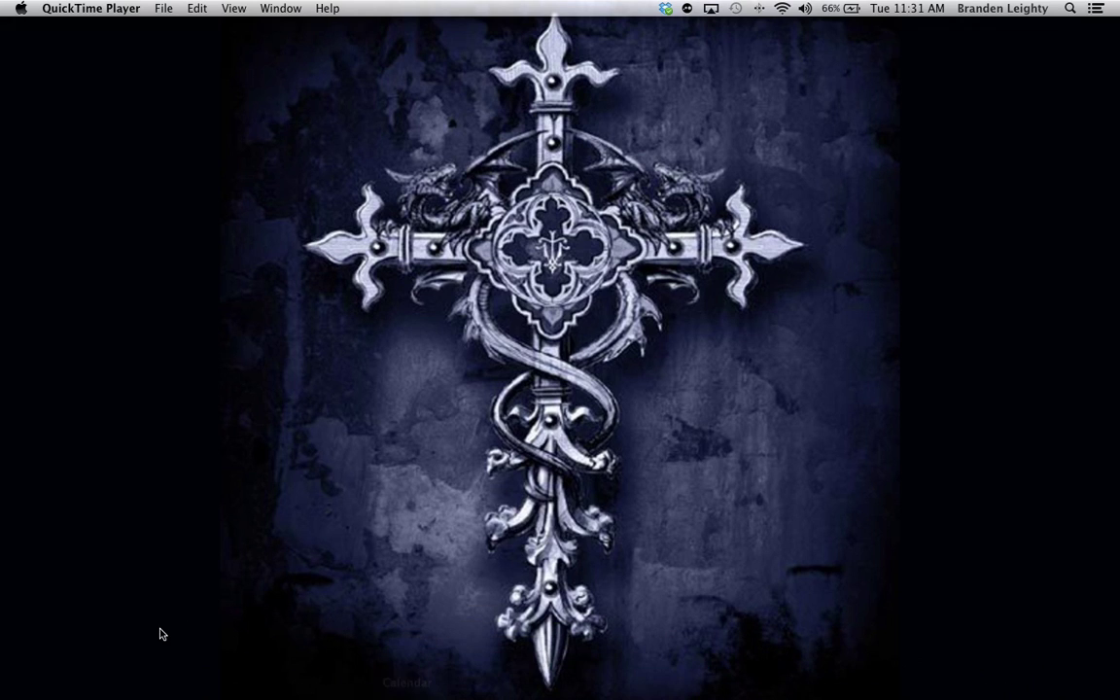
- Uncheck Contacts in the iCloud preferences pane and choose to keep a local copy on the Mac
left_click(188, 661)
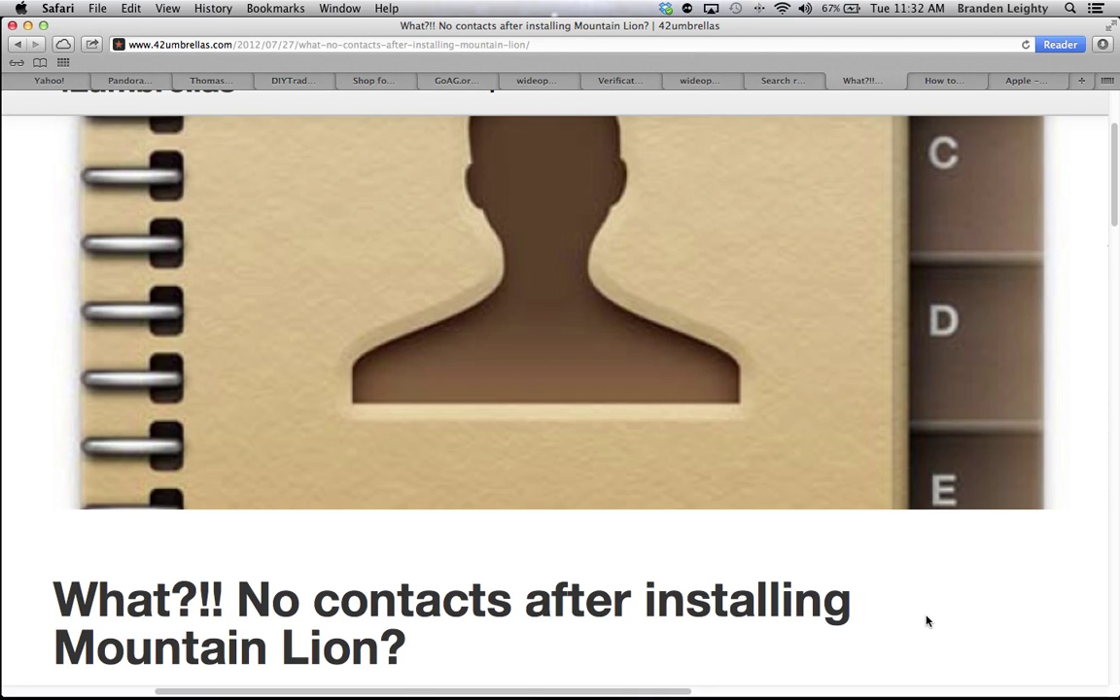
left_click(27, 26)
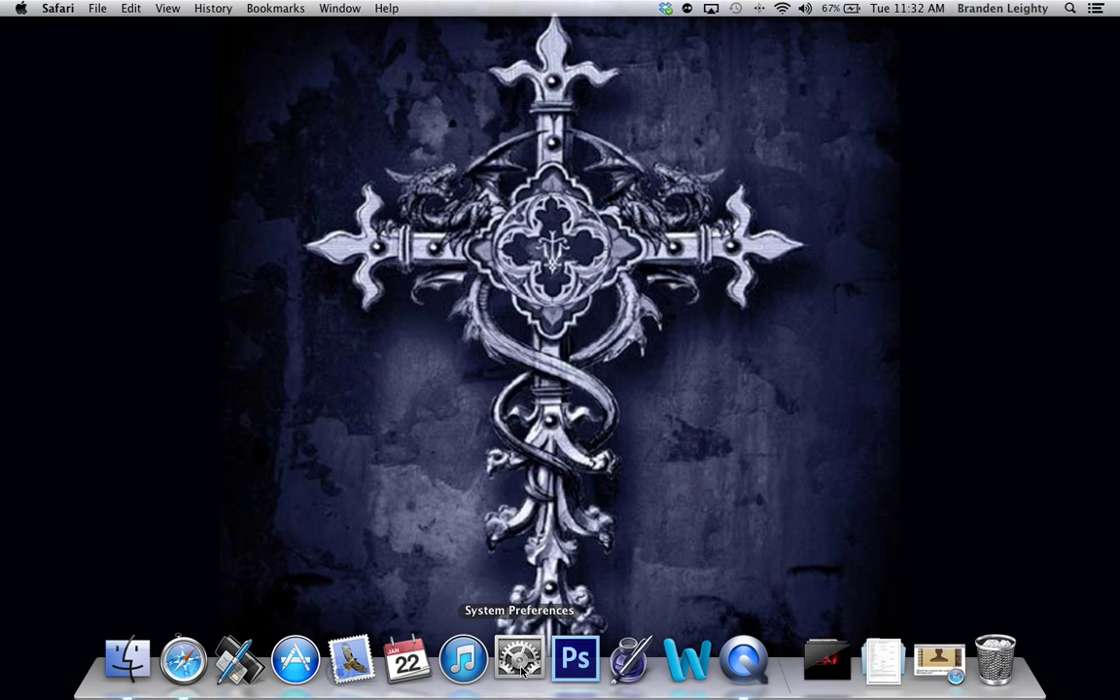
left_click(522, 666)
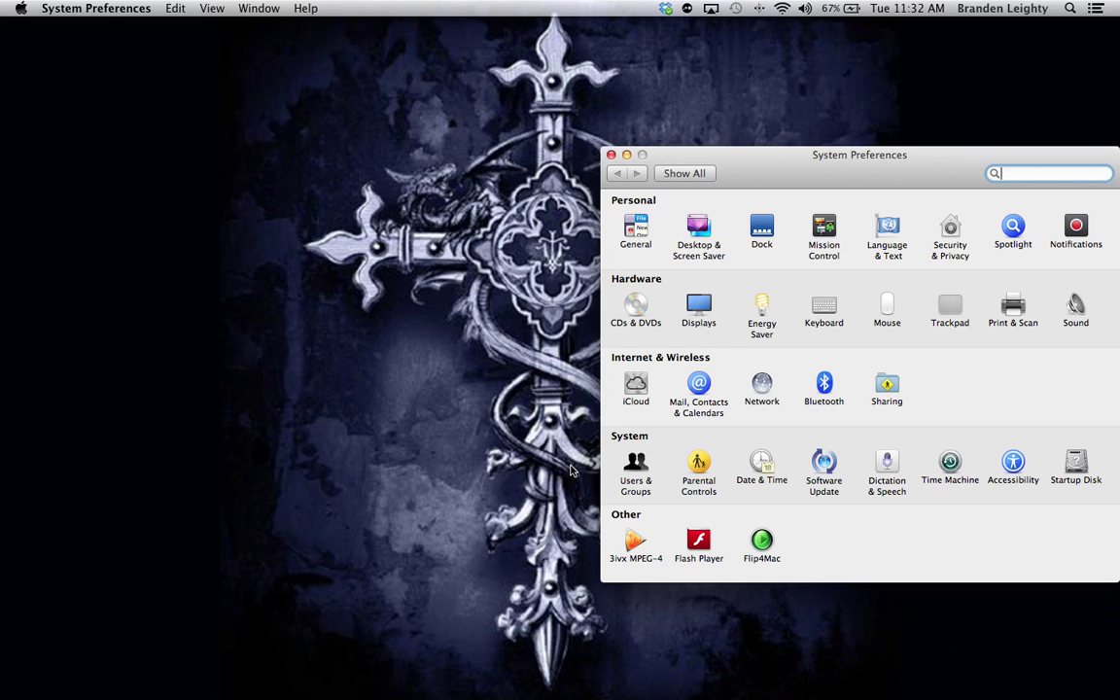
left_click(636, 386)
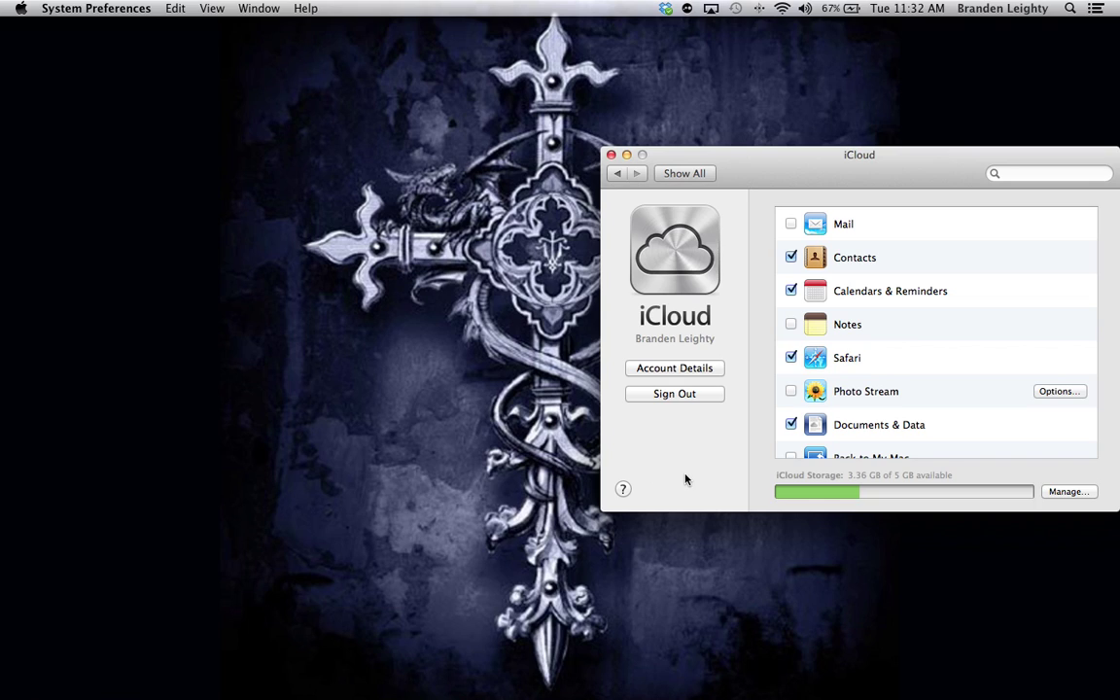
left_click(790, 258)
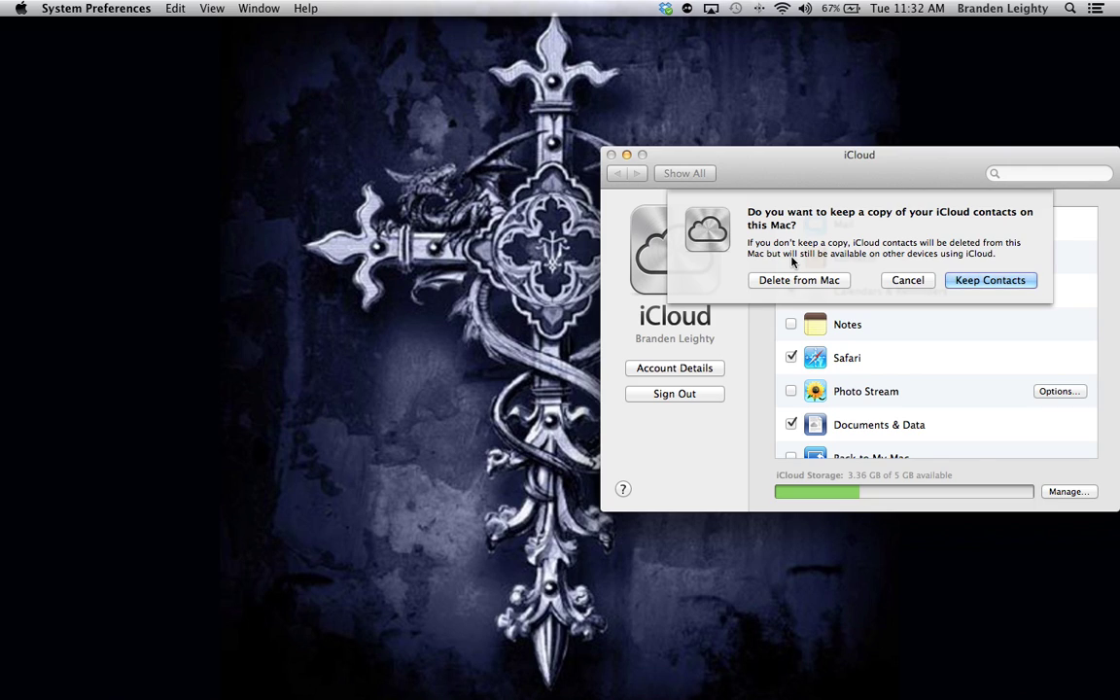
left_click(990, 280)
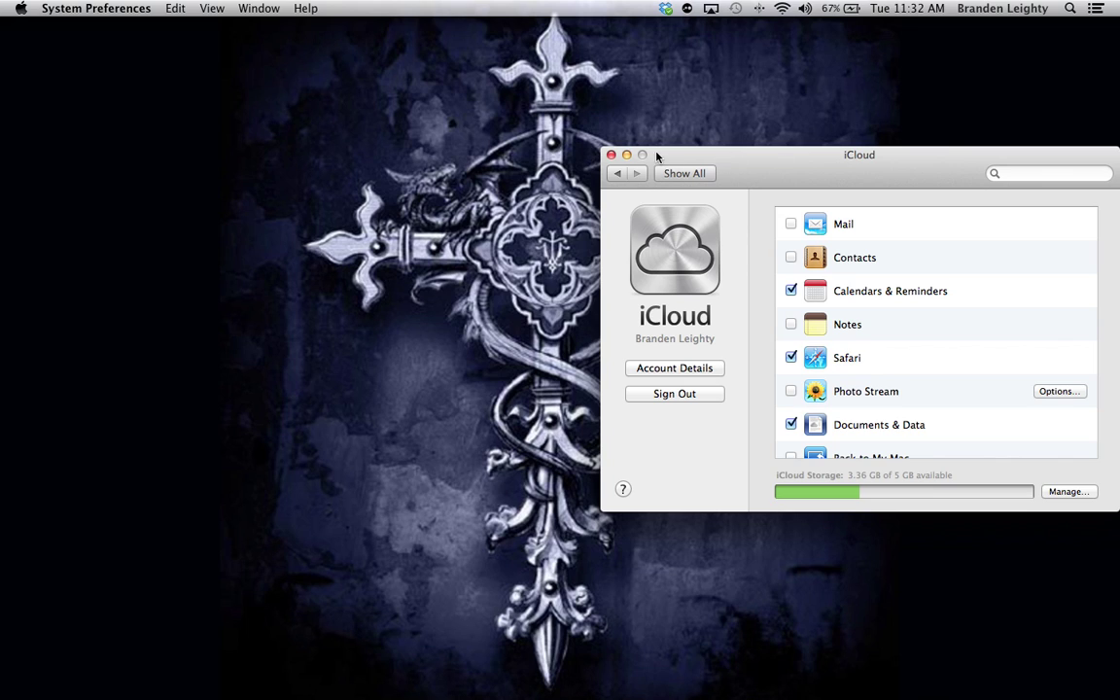
- Jump to ~/Library in a new Finder window using Go to Folder
left_click(611, 156)
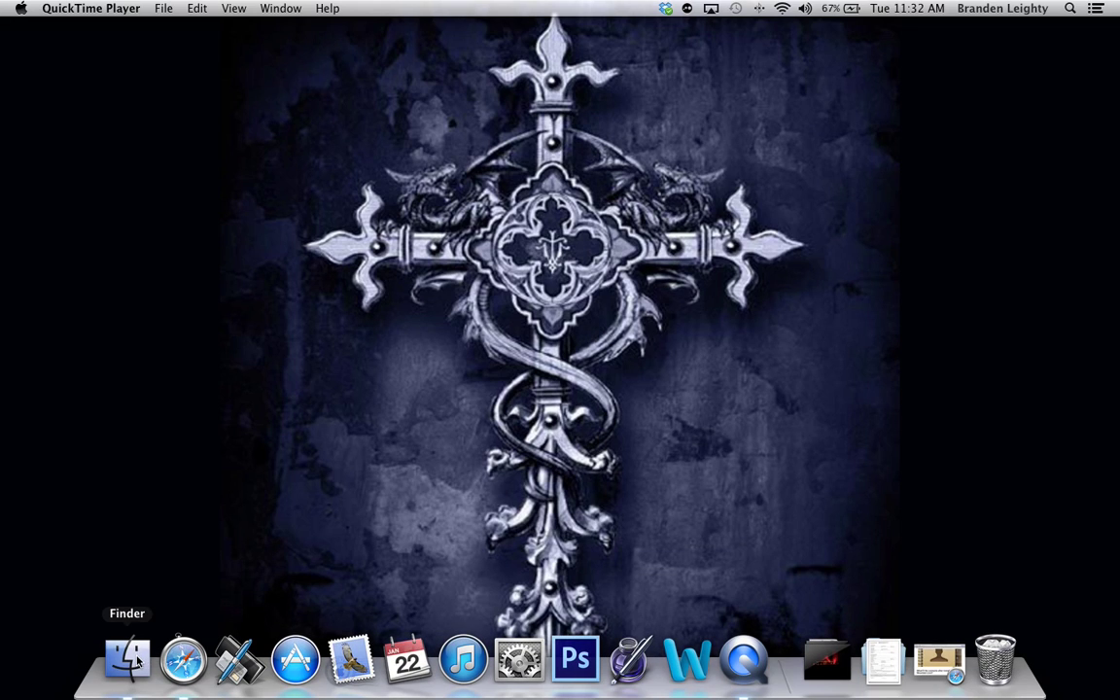
left_click(137, 663)
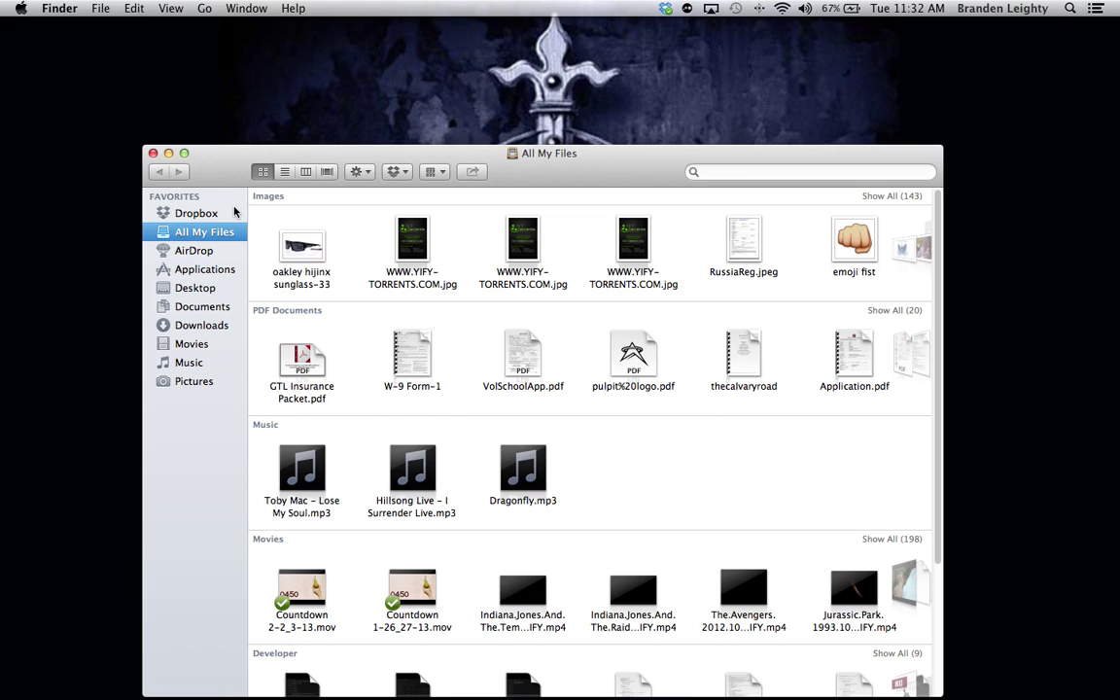
key("super+shift+g")
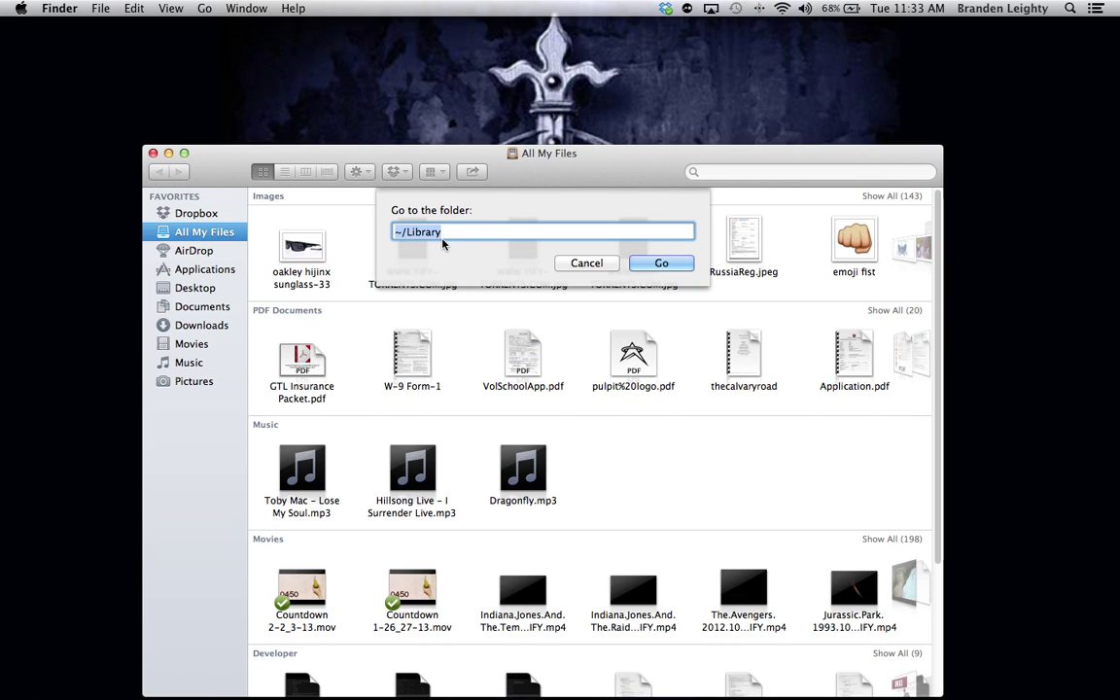
left_click(657, 261)
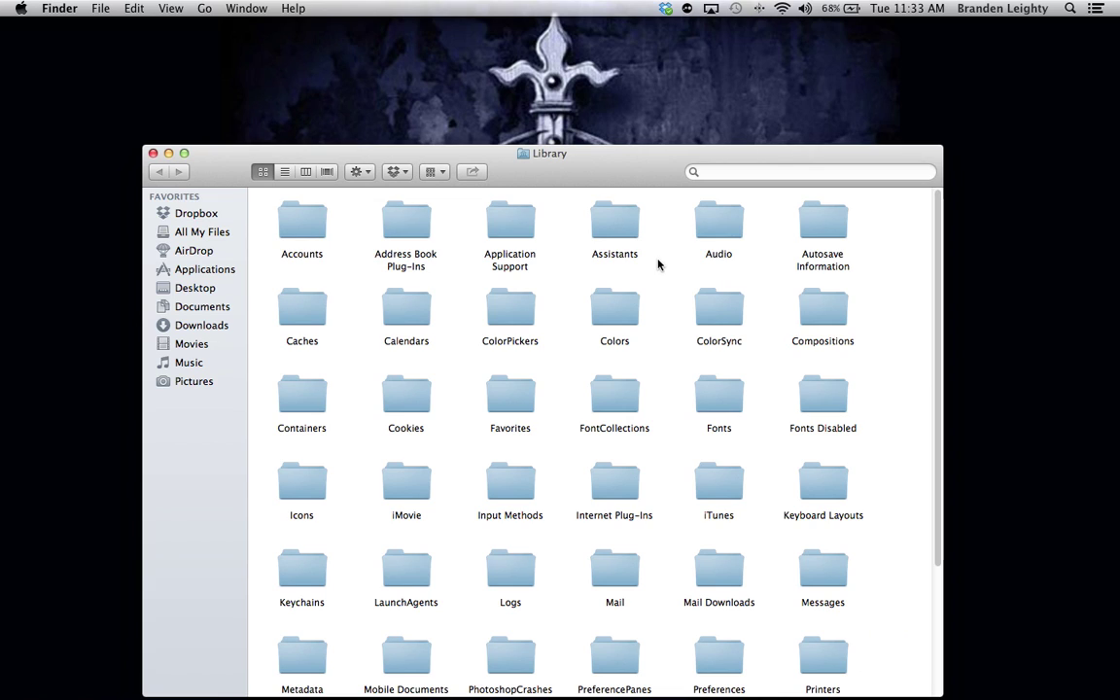
- Copy the AddressBook folder from Application Support and paste a backup copy onto the desktop
double_click(515, 235)
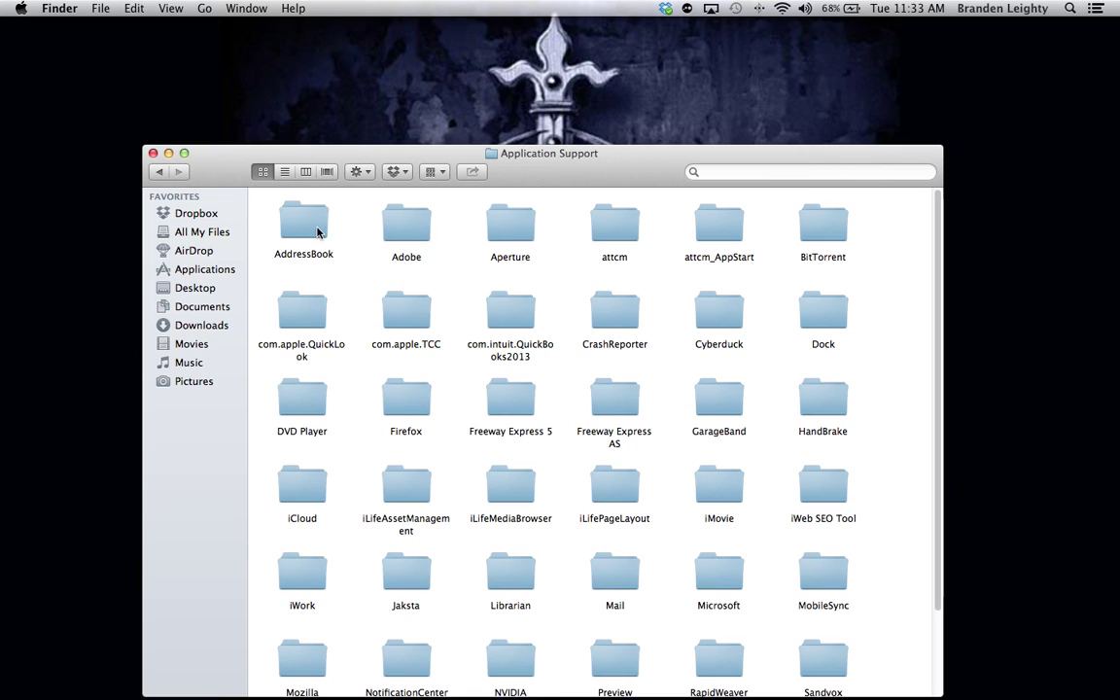
right_click(316, 231)
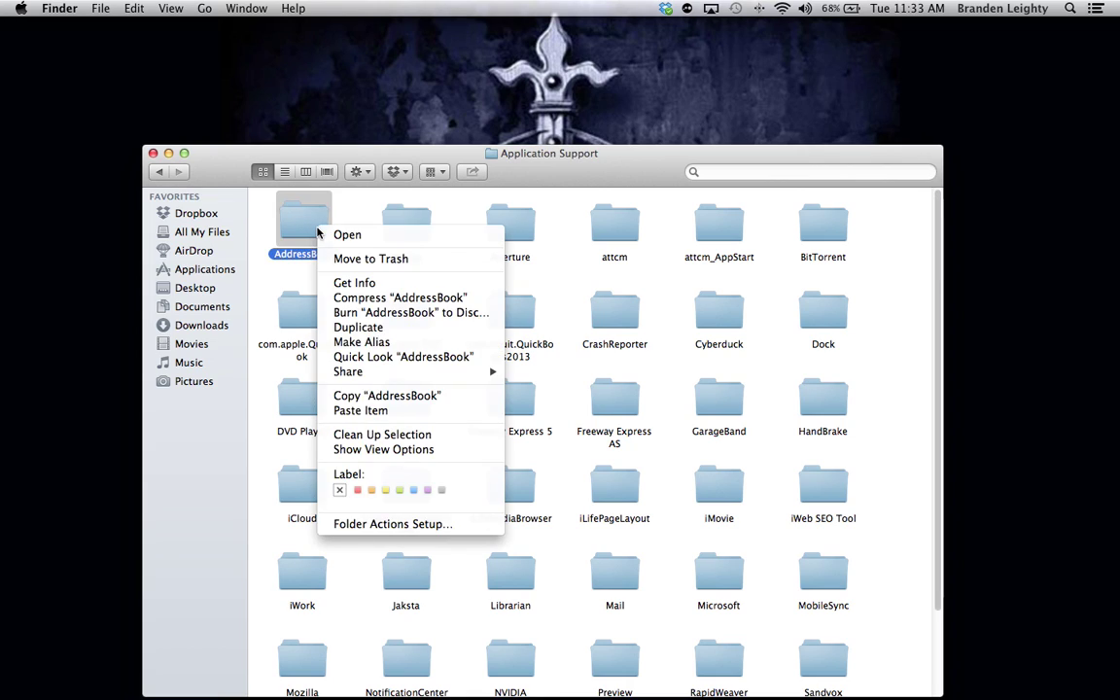
left_click(408, 398)
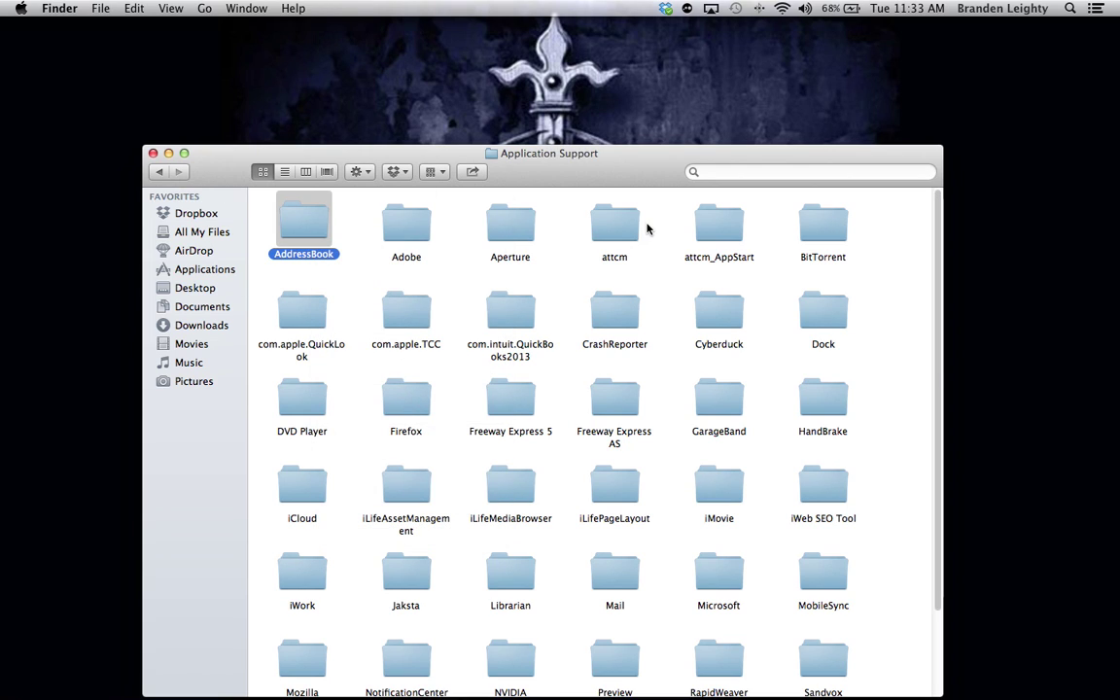
right_click(970, 88)
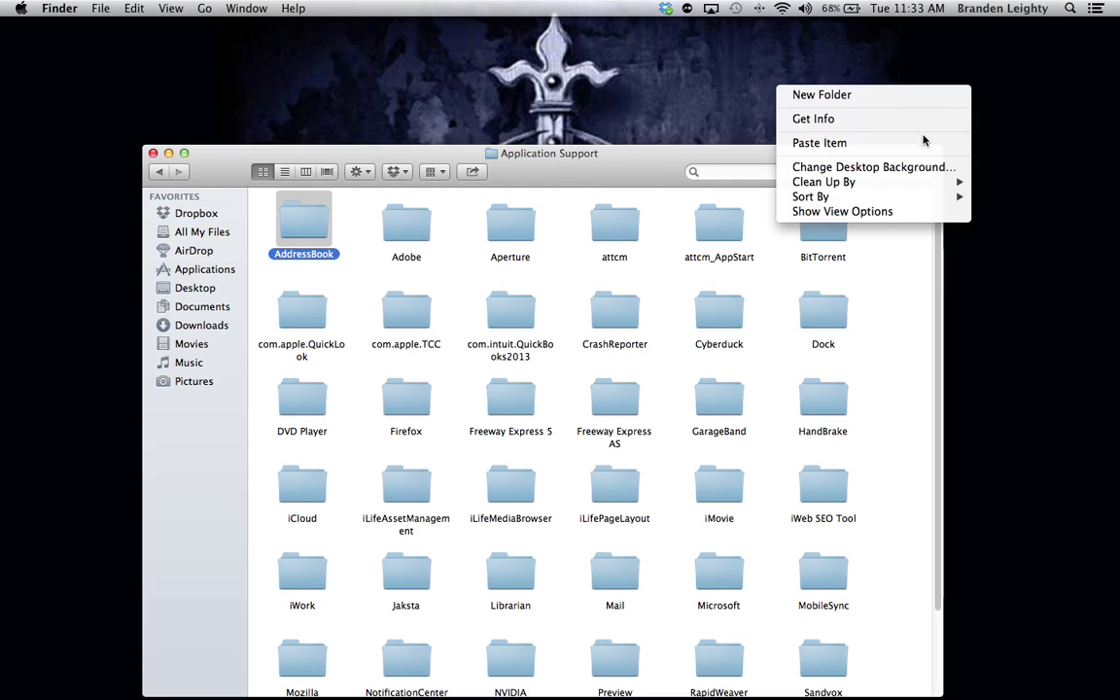
left_click(918, 146)
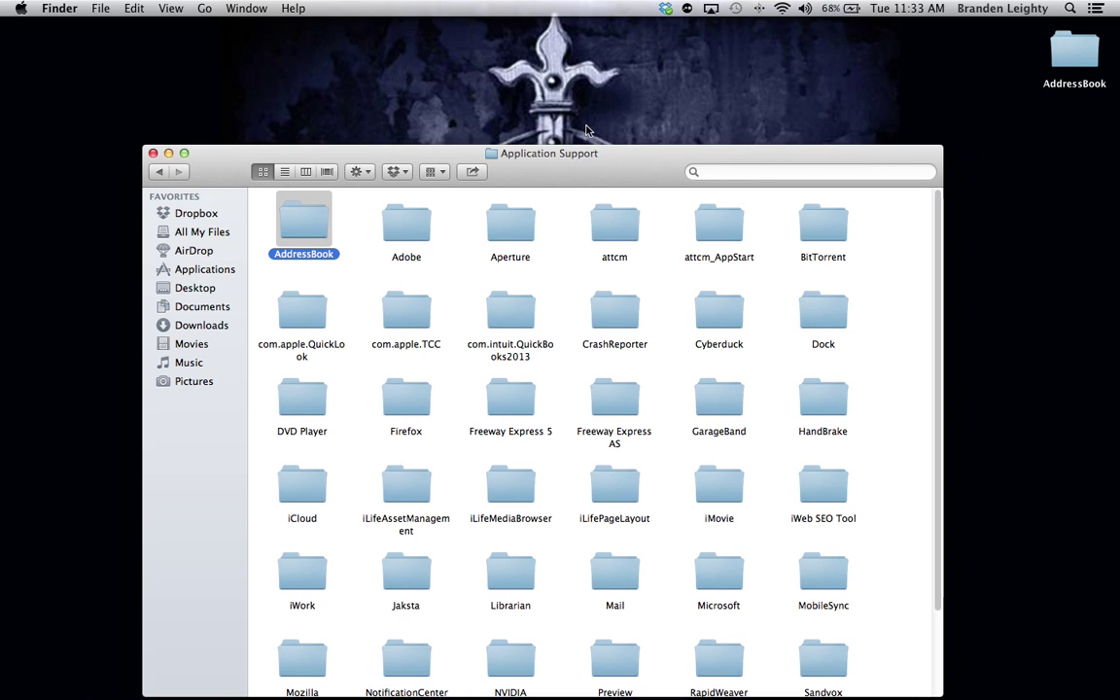
- Select all seven items inside AddressBook and move them to the Trash
double_click(307, 228)
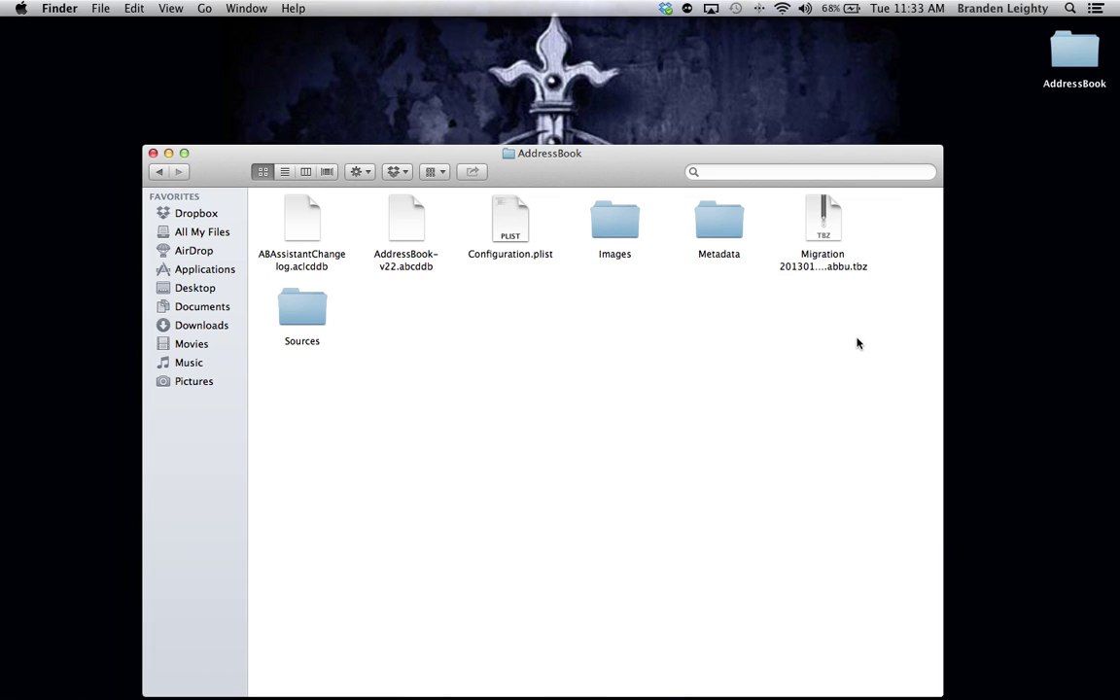
mouse_move(859, 336)
left_mouse_down()
mouse_move(531, 206)
mouse_move(275, 220)
left_mouse_up()
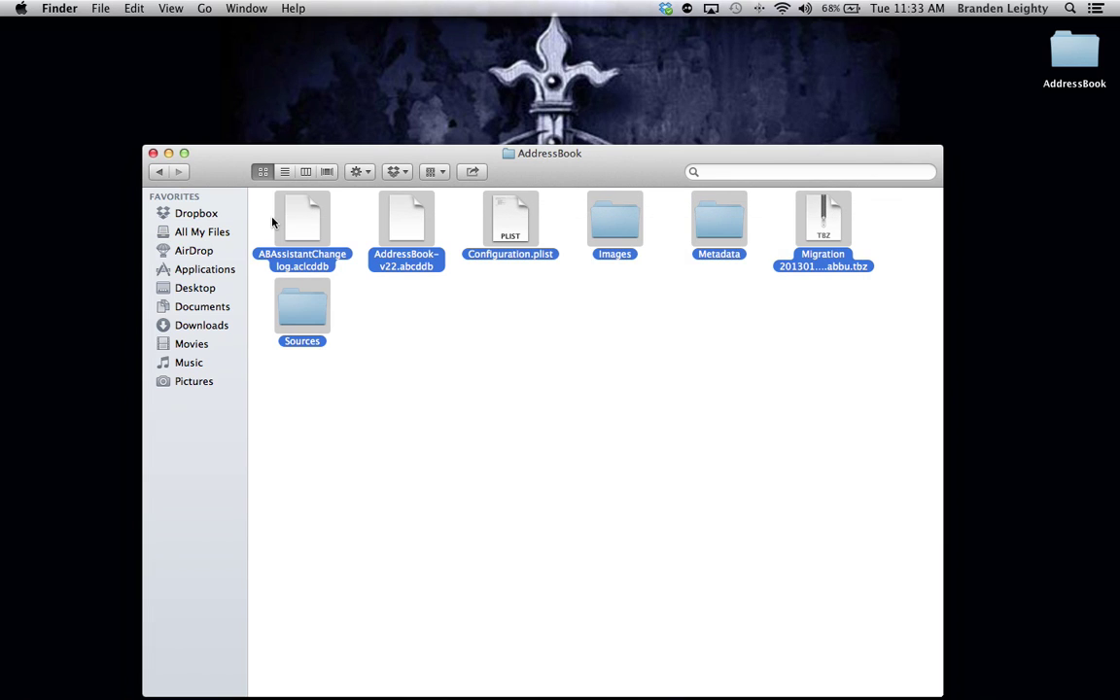
right_click(405, 239)
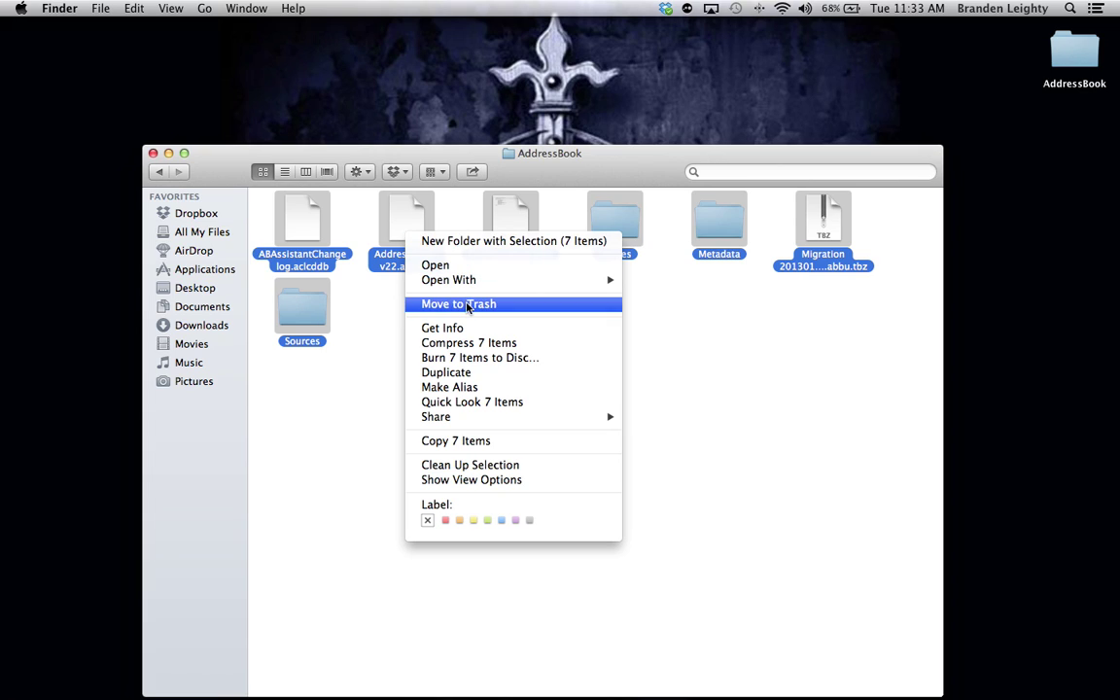
left_click(465, 231)
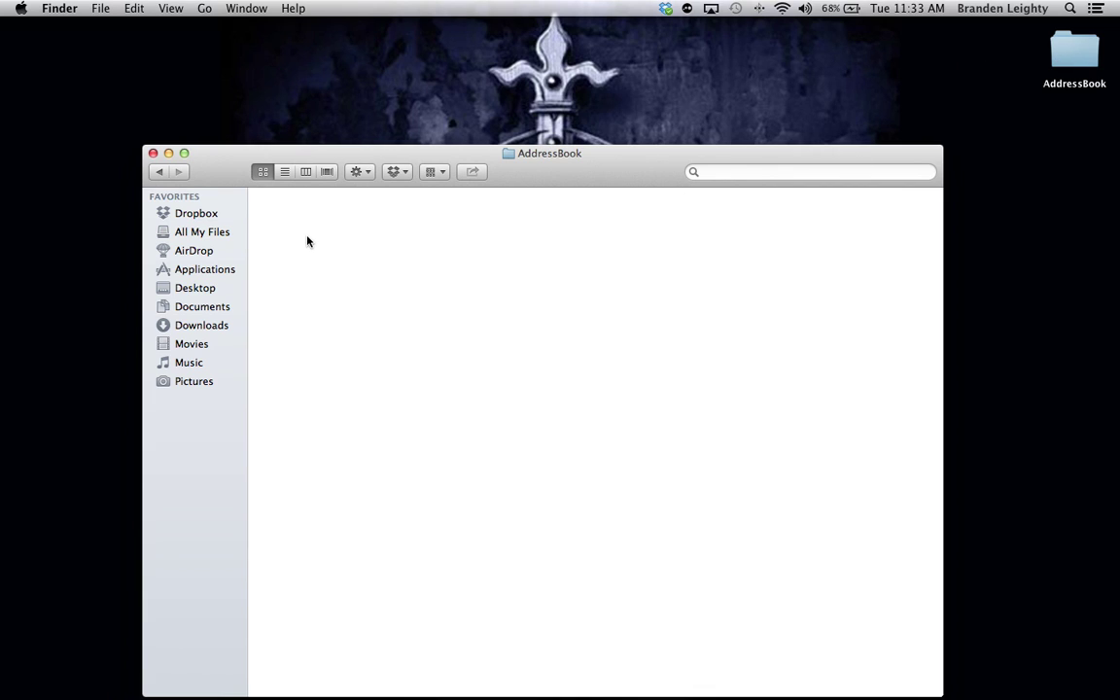
- Re-check Contacts in the iCloud preferences pane so it syncs again
left_click(153, 153)
mouse_move(575, 660)
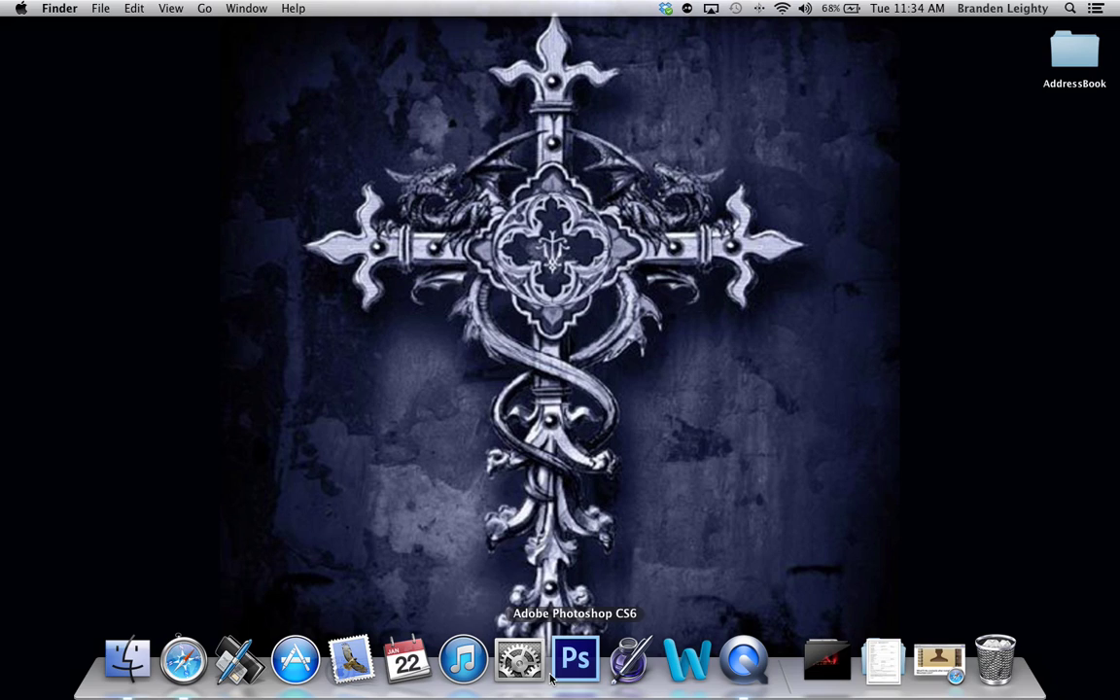
left_click(521, 662)
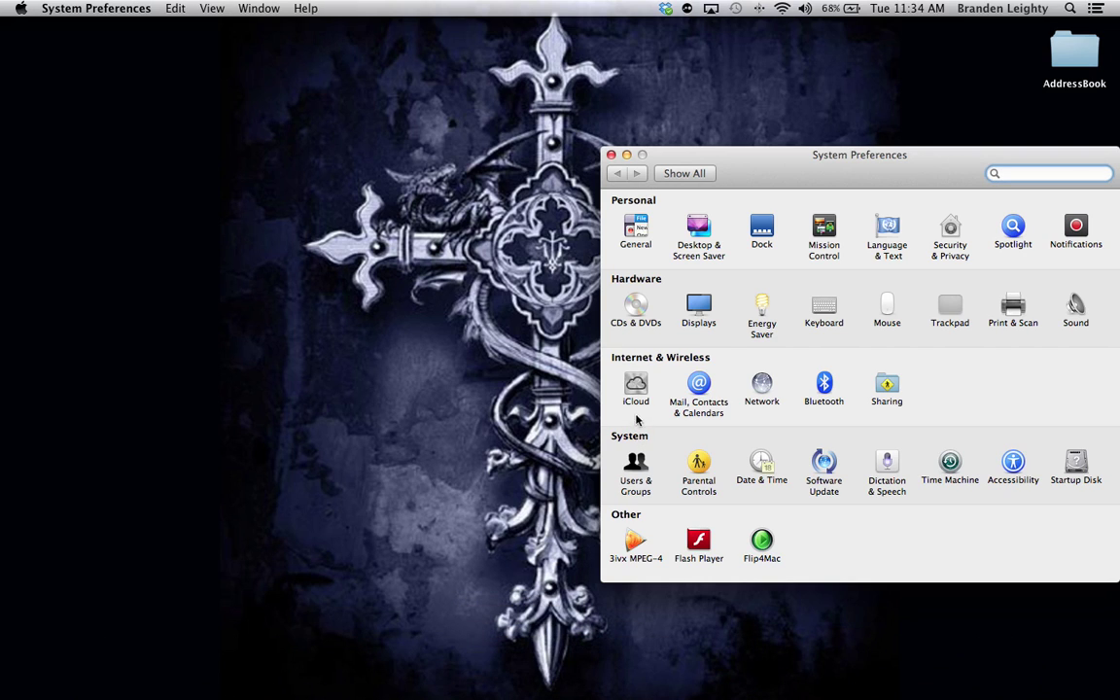
left_click(636, 384)
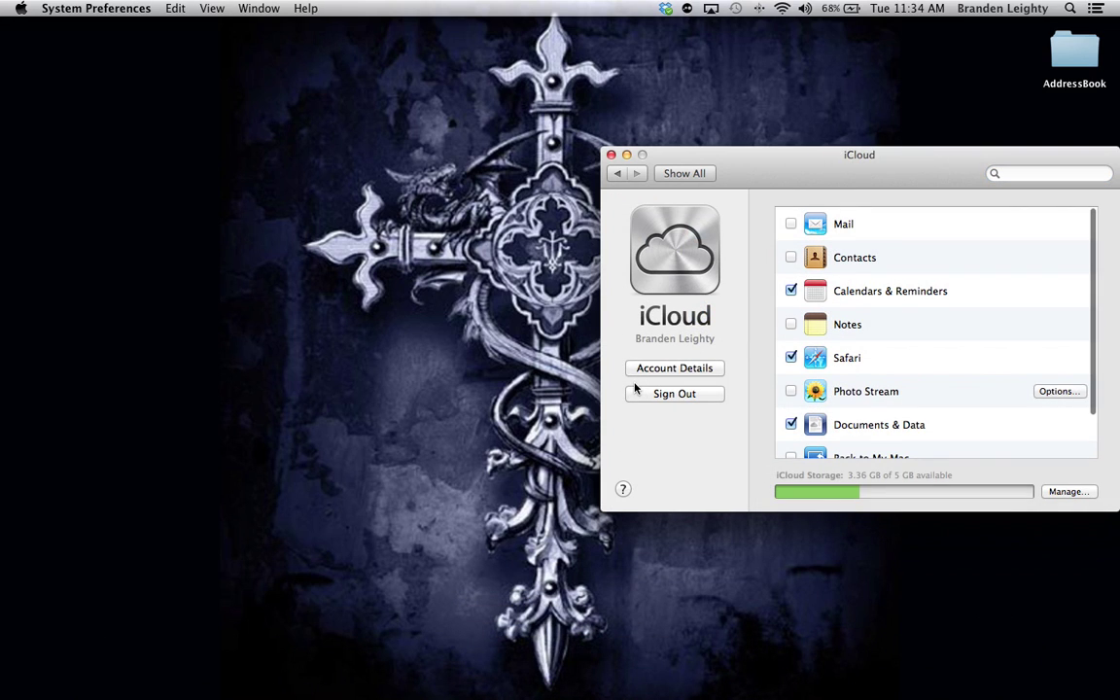
left_click(791, 259)
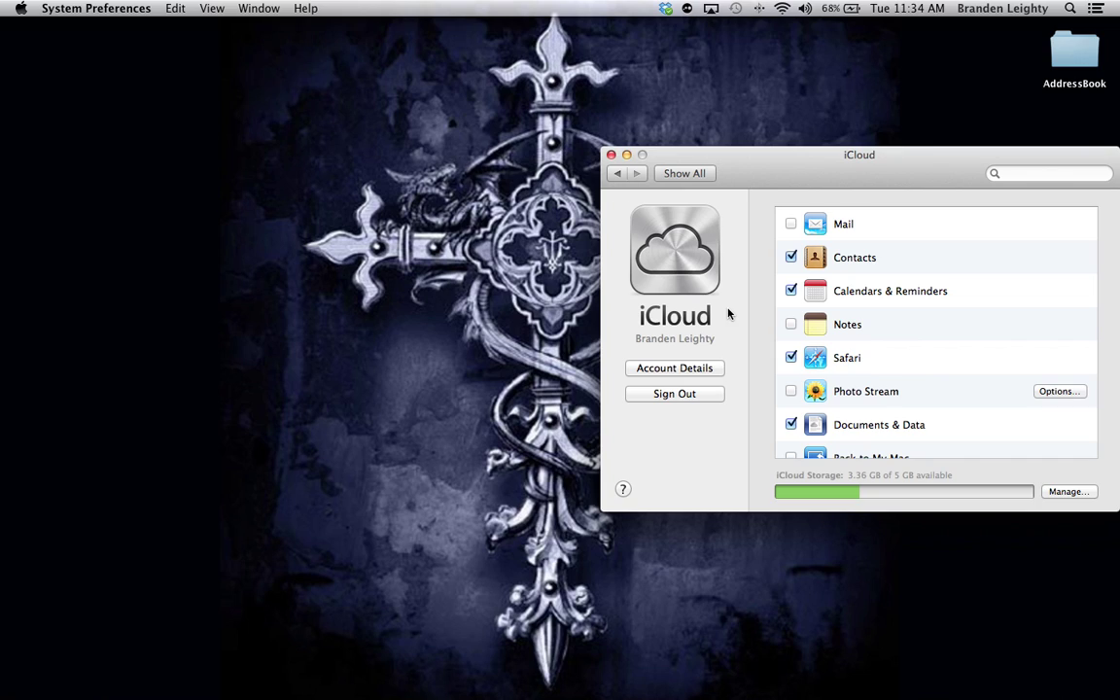
- Launch Contacts from Launchpad to confirm All Contacts is repopulated with iCloud entries
left_click(610, 154)
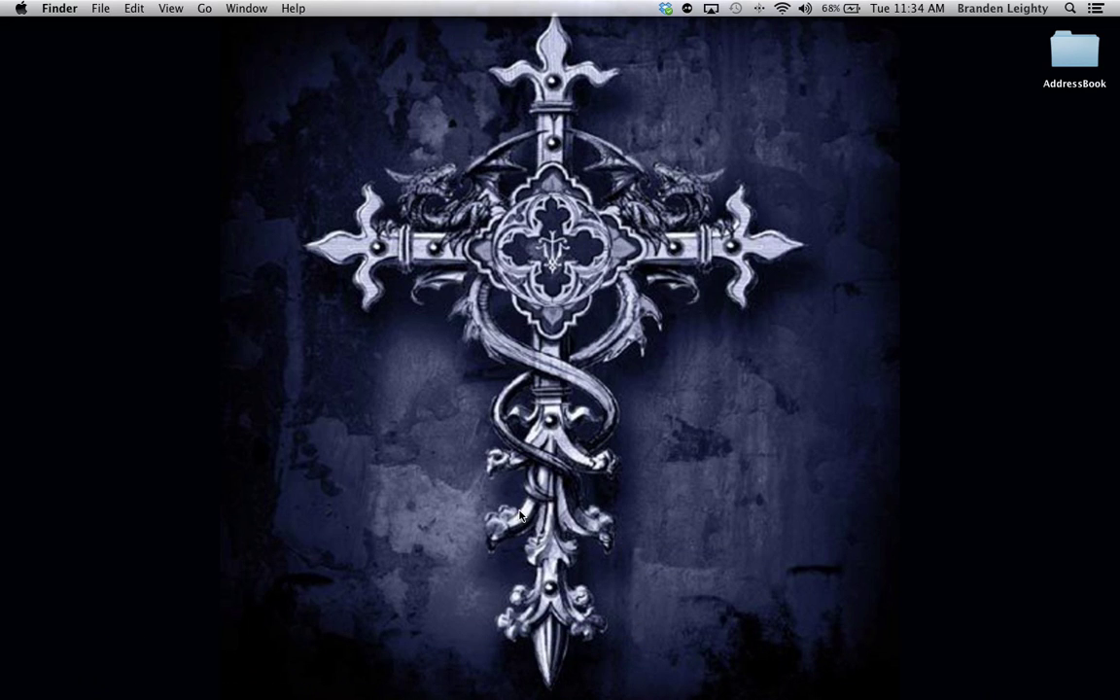
key("F4")
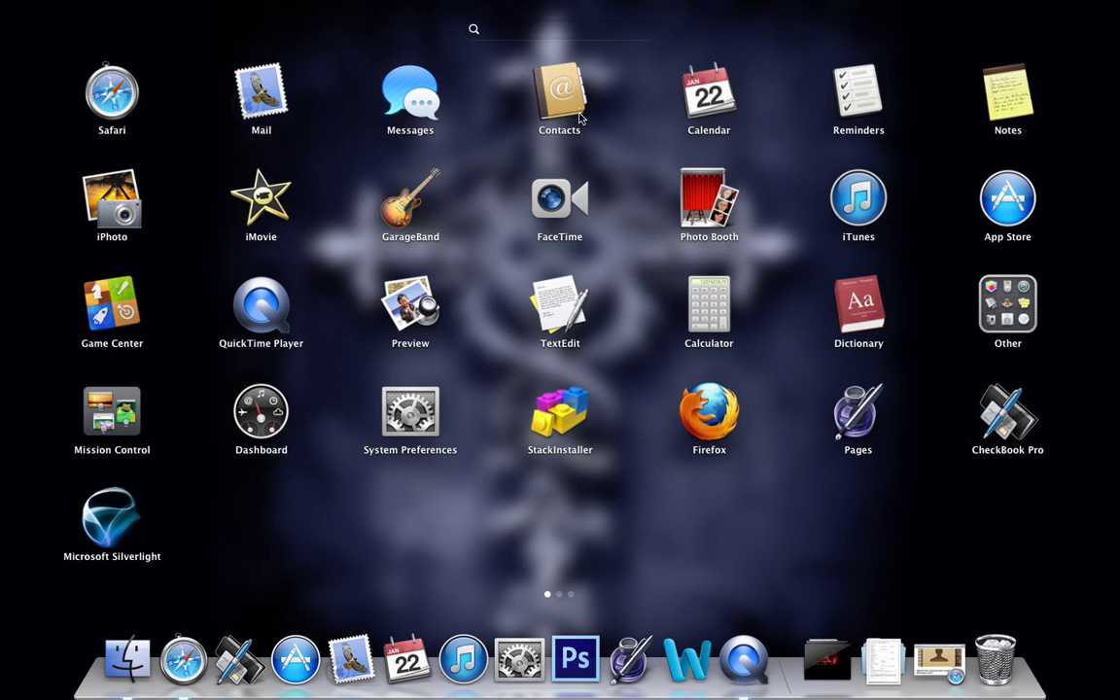
left_click(526, 105)
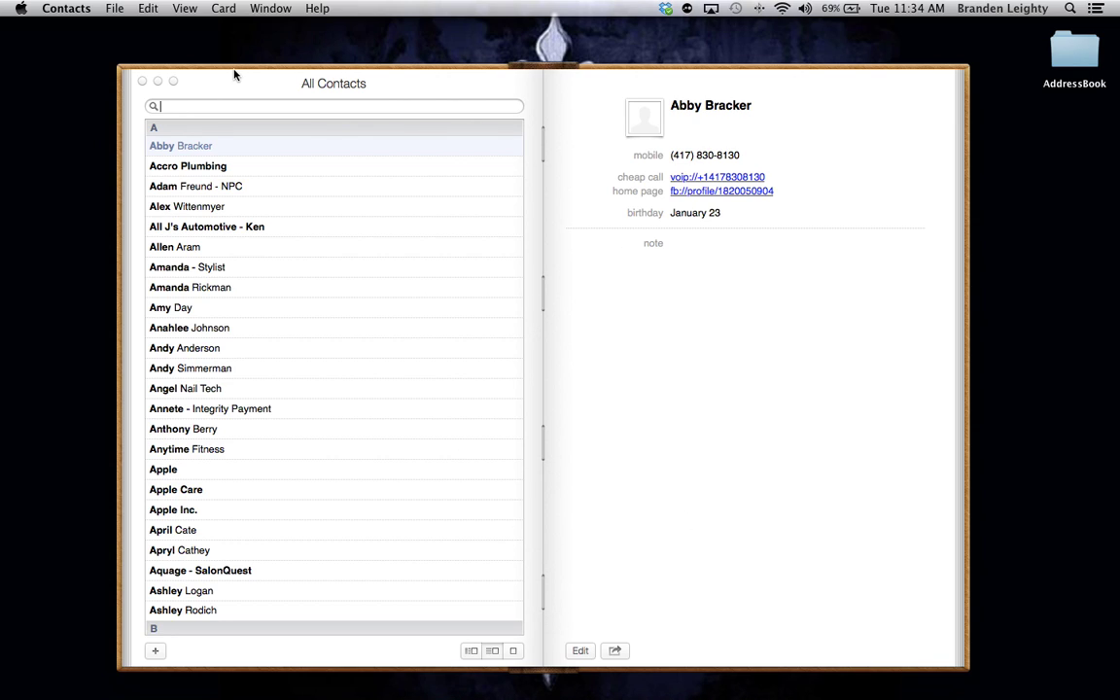
- Close the Contacts window, leaving only the AddressBook backup on the desktop
left_click(142, 83)
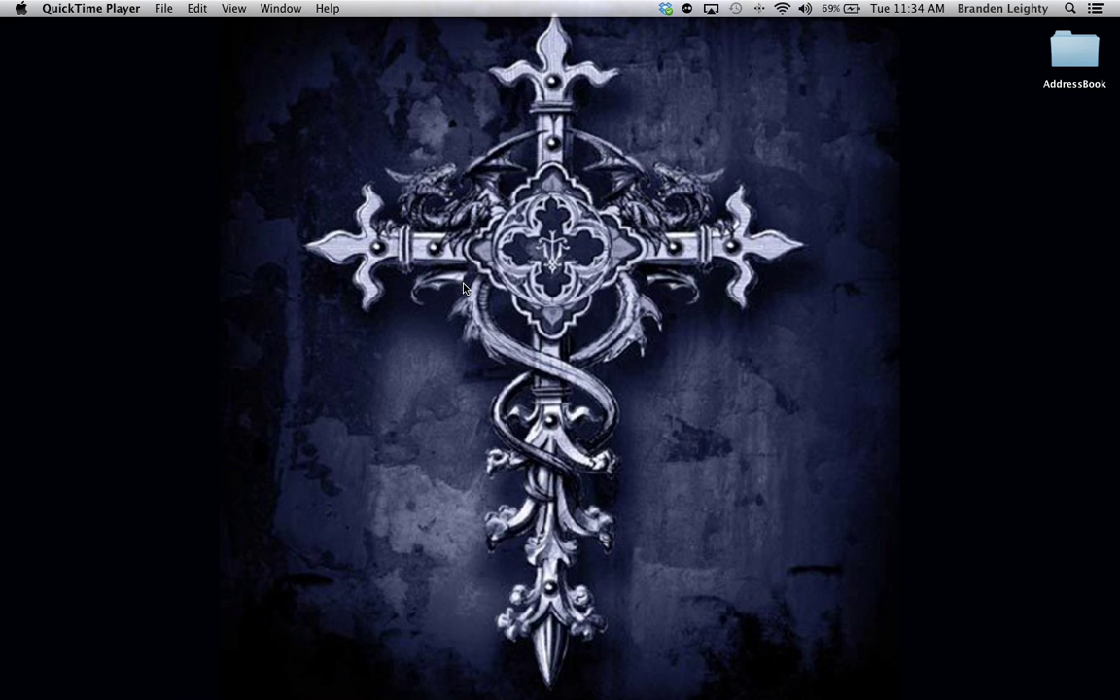